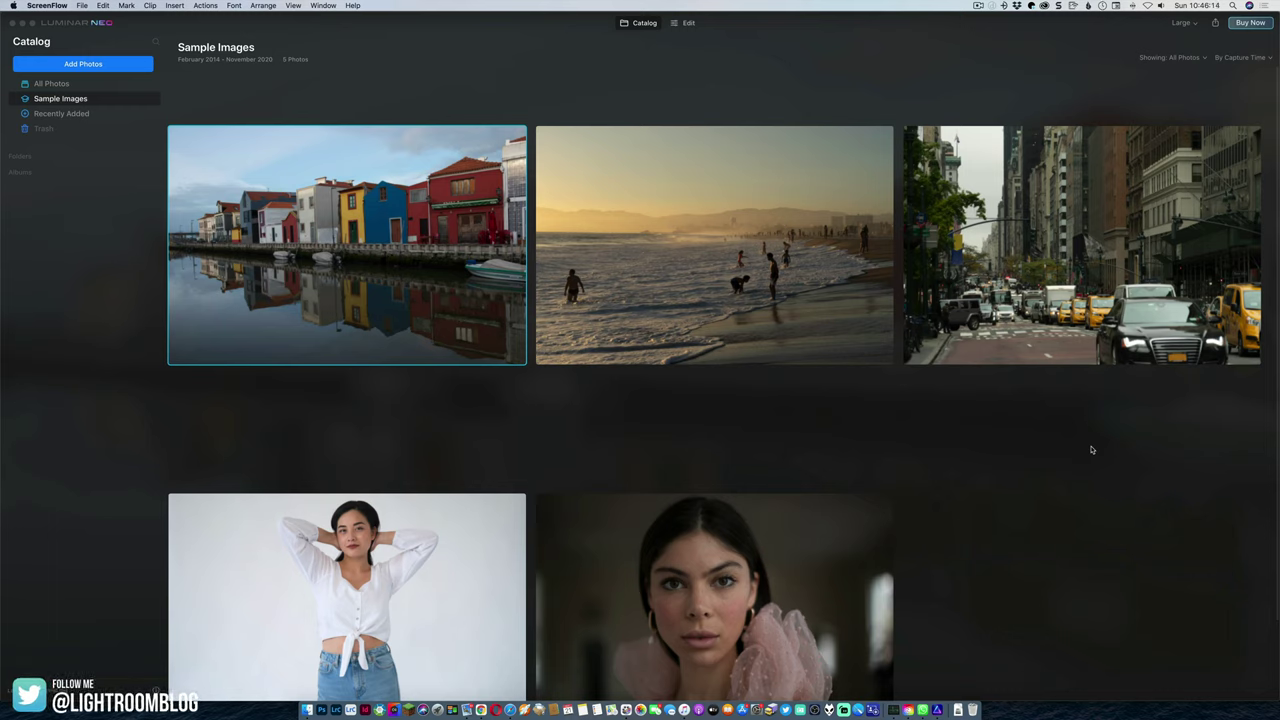
Erase the thin post by the yellow house and its canal reflection with a radius-10 brush.
left_click(1091, 449)
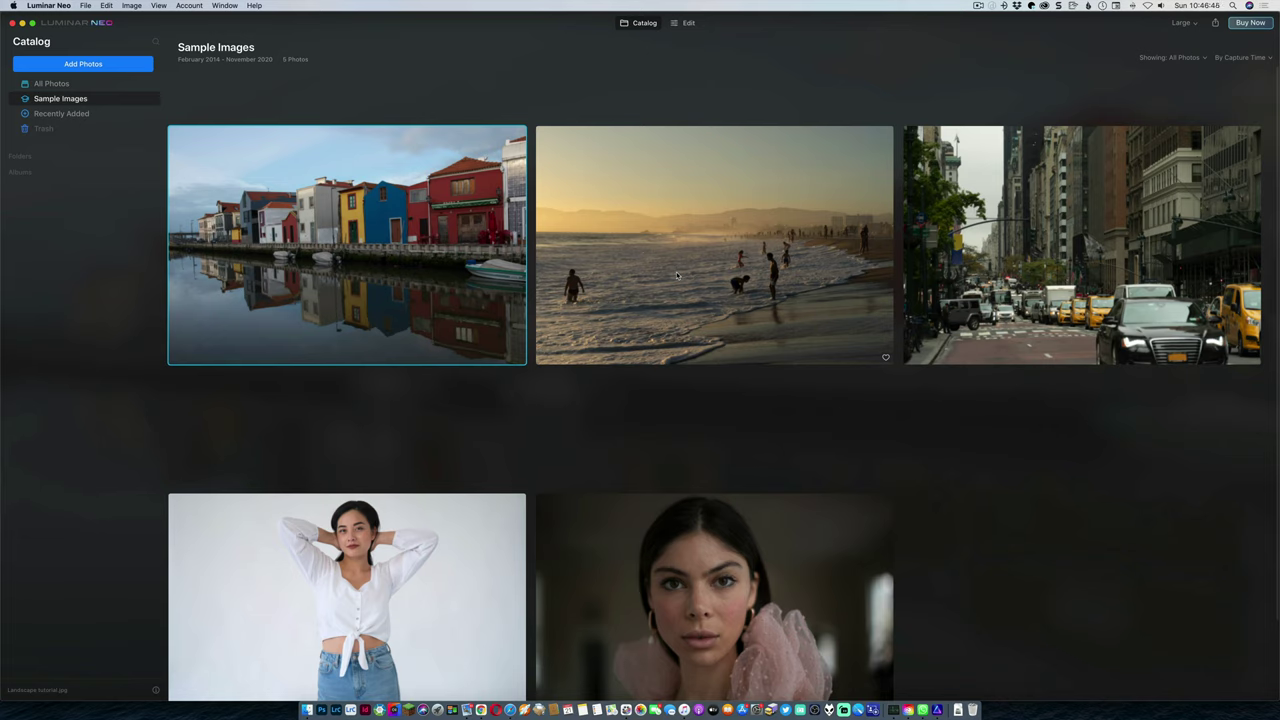
left_click(688, 23)
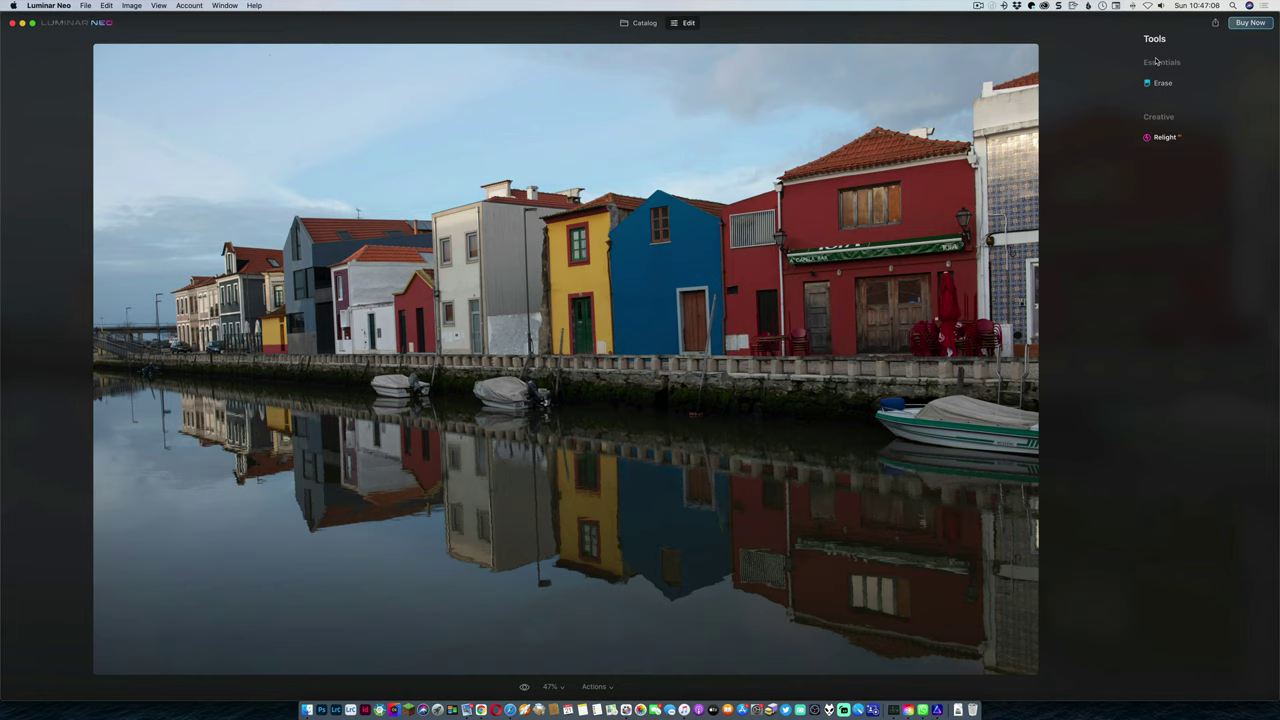
left_click(1156, 82)
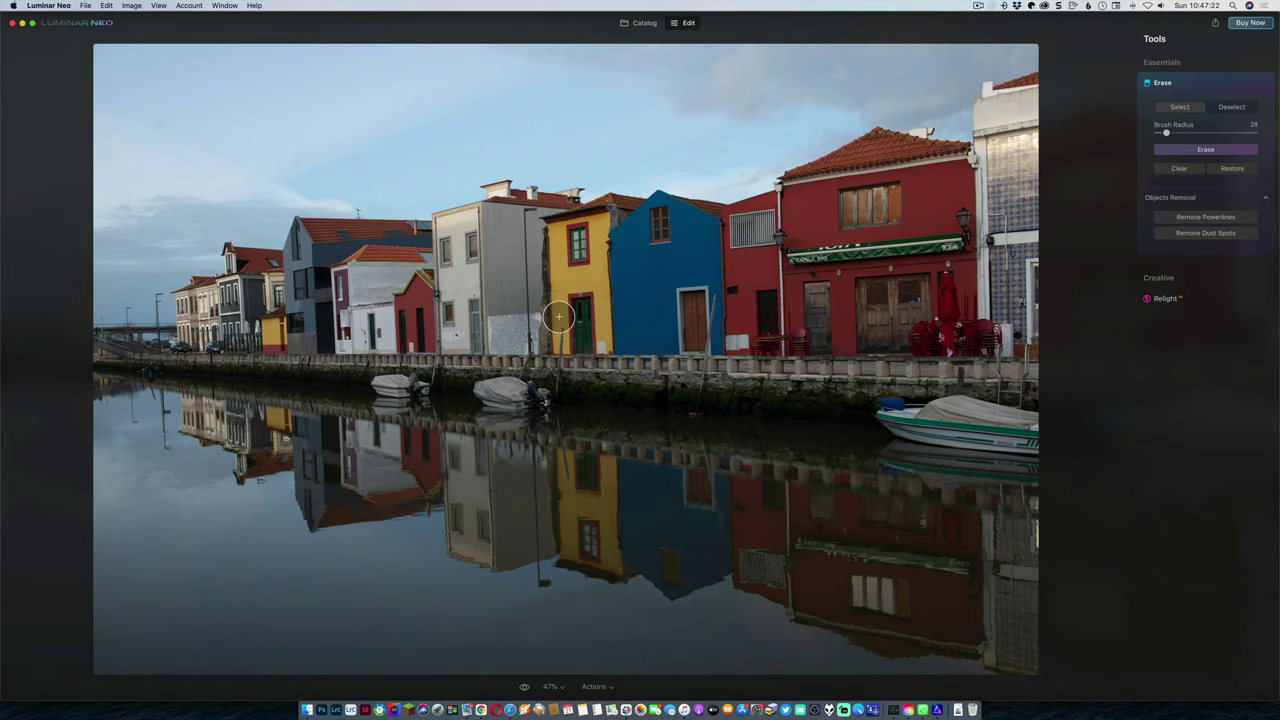
key("bracketleft")
key("bracketleft")
key("bracketleft")
mouse_move(562, 326)
left_mouse_down()
mouse_move(551, 400)
mouse_move(566, 486)
left_mouse_up()
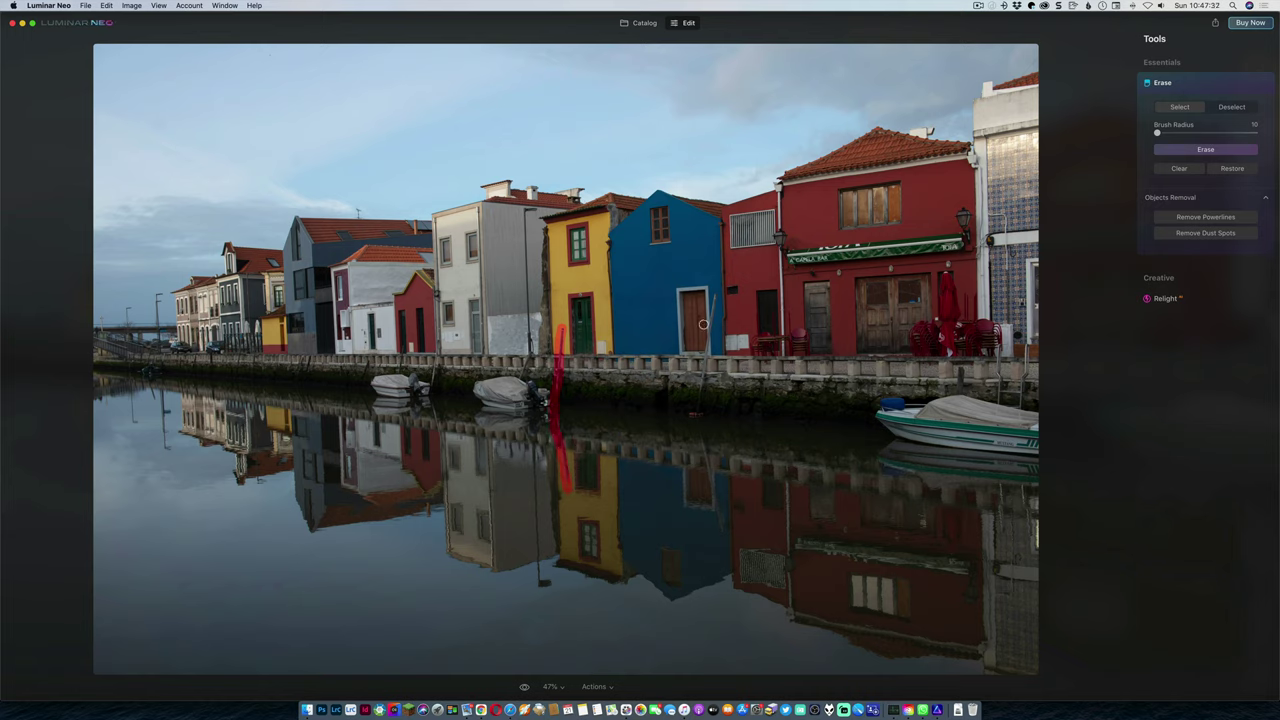
left_click(1200, 146)
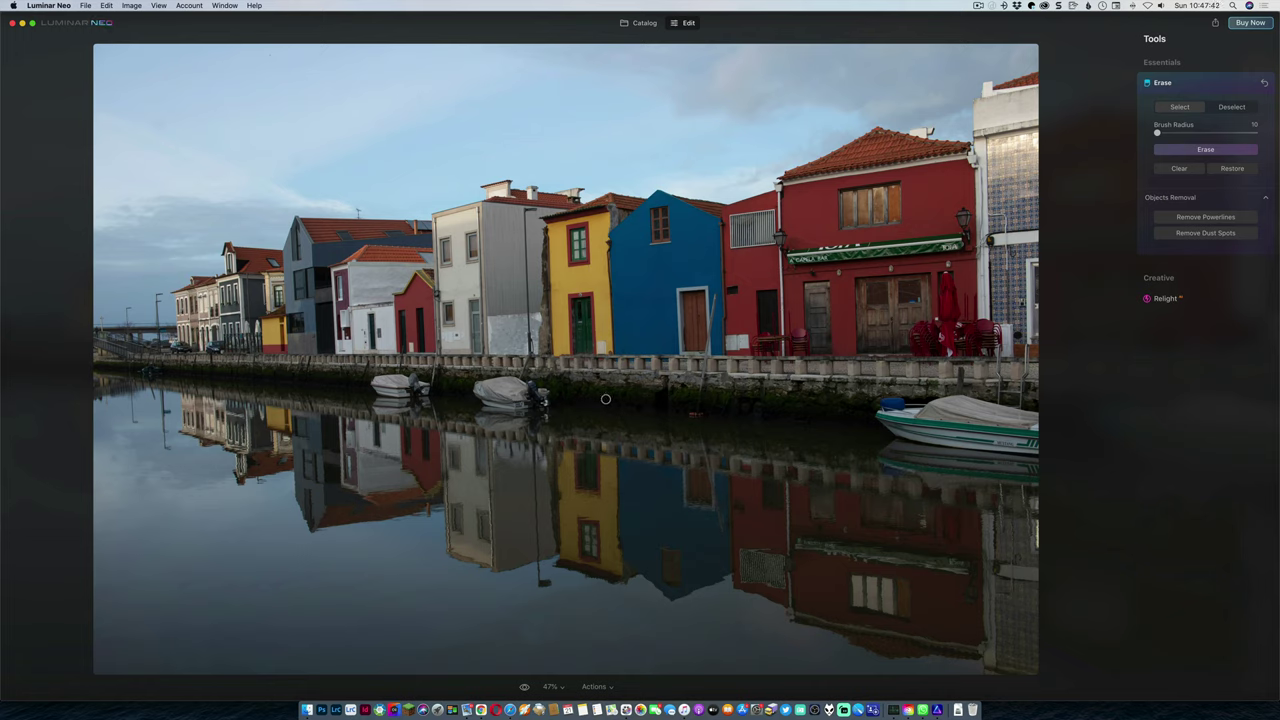
Relight the canal photo: Brightness Near 75, Brightness Far 14, warmer foreground, Depth lowered to 56.
left_click(1166, 299)
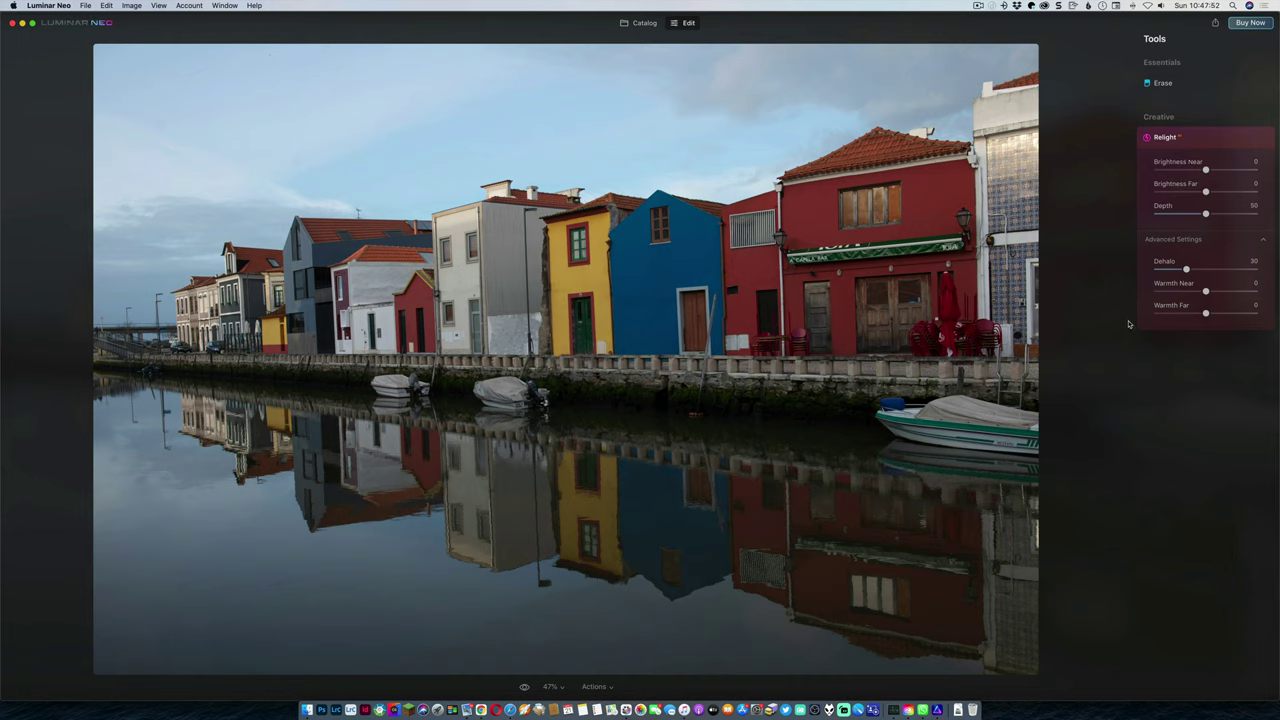
left_click(1263, 240)
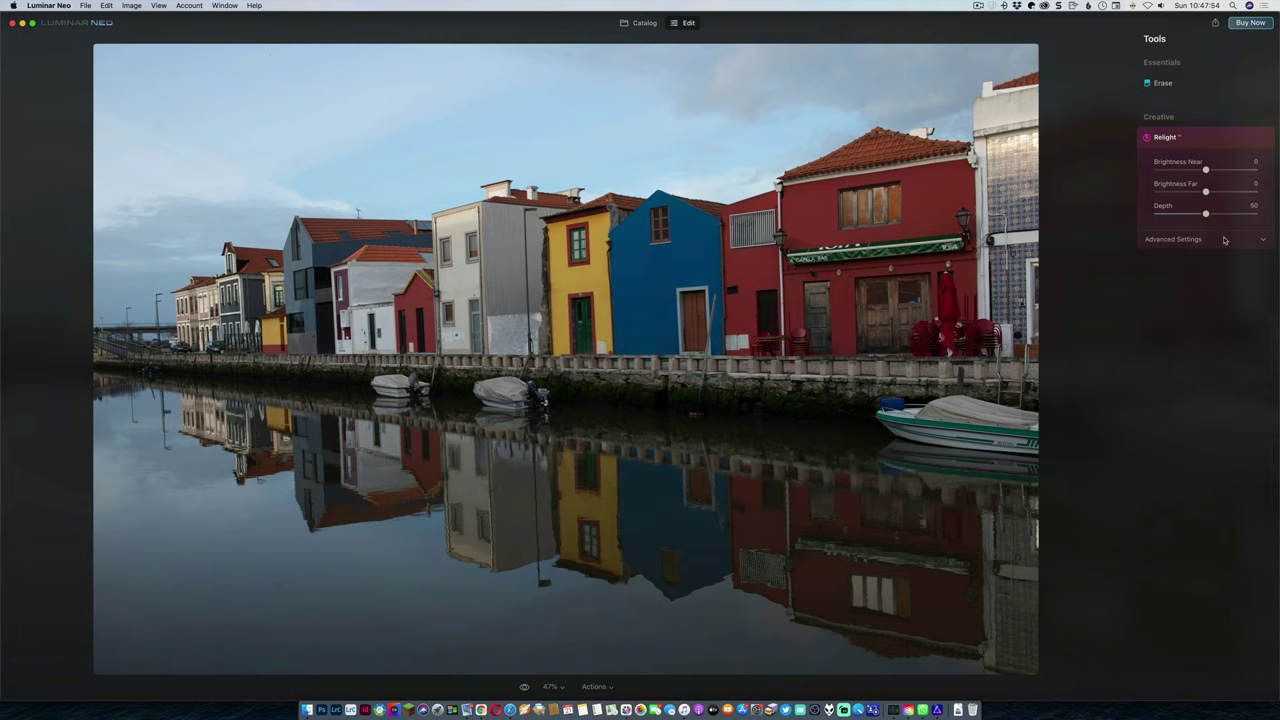
left_click(1263, 240)
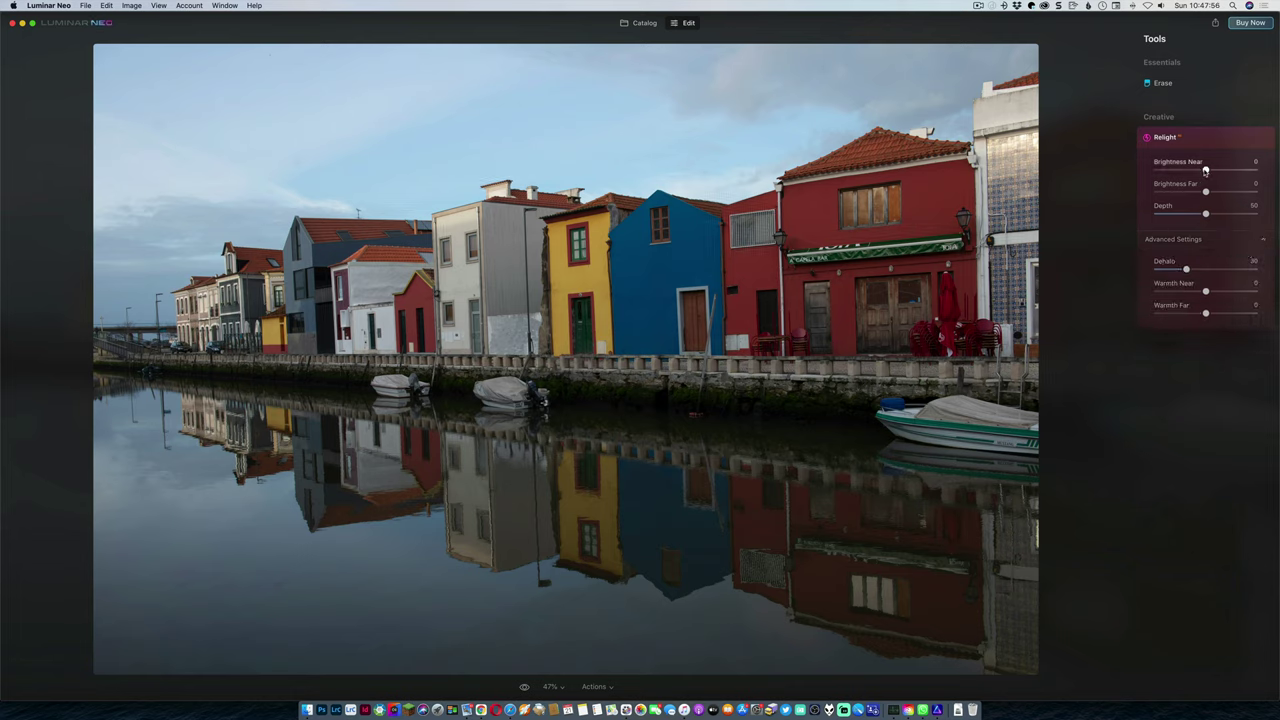
left_click_drag(1205, 170, 1235, 172)
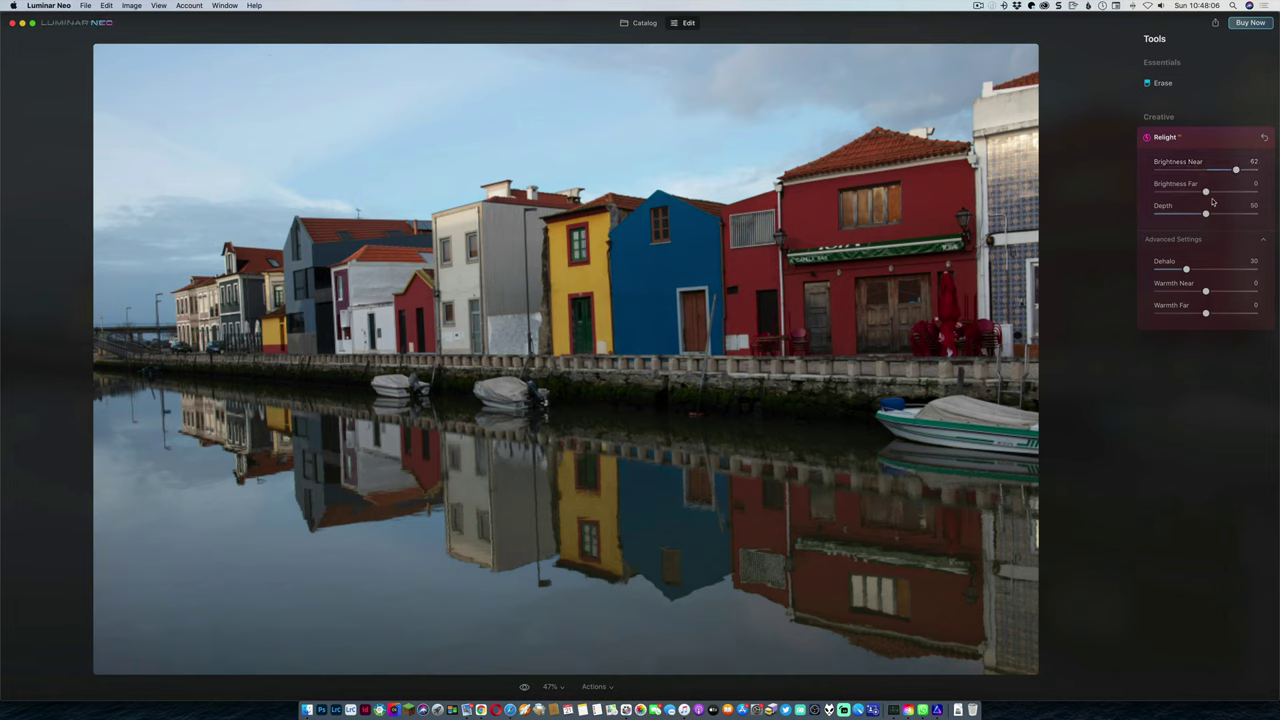
left_click_drag(1205, 192, 1200, 191)
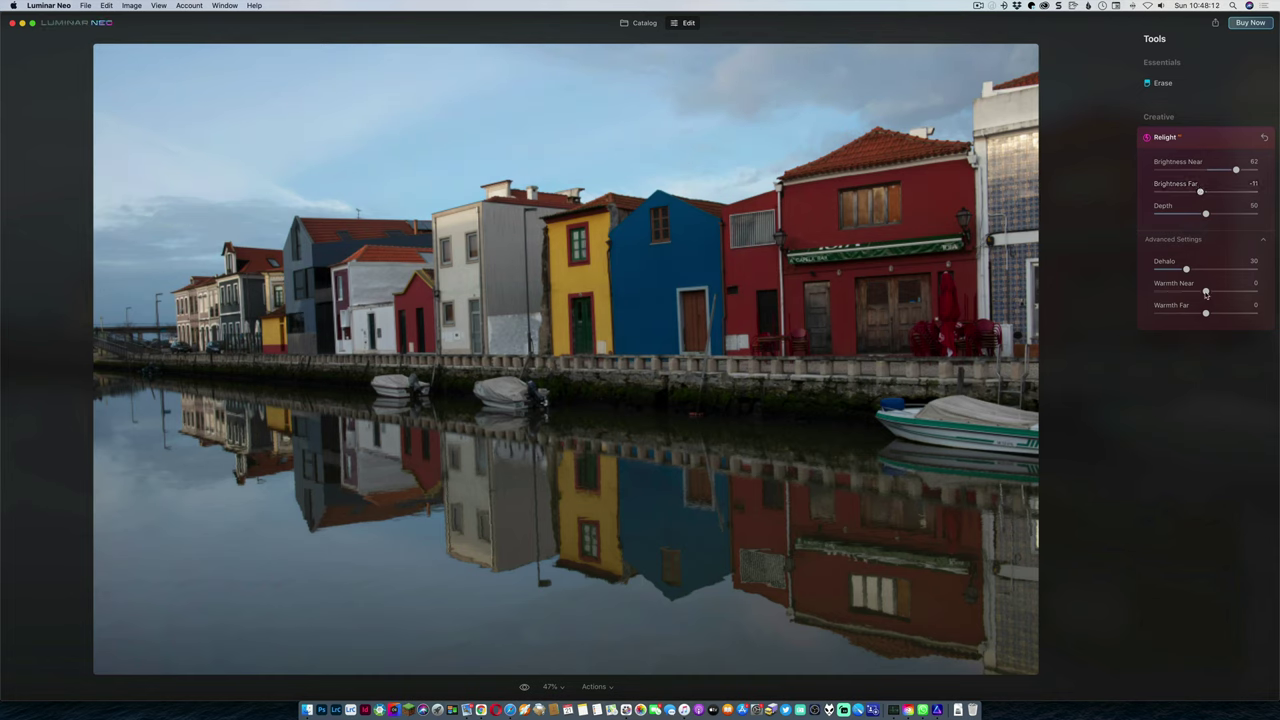
mouse_move(1206, 293)
left_mouse_down()
mouse_move(1217, 291)
mouse_move(1195, 315)
left_mouse_up()
left_click_drag(1236, 169, 1213, 196)
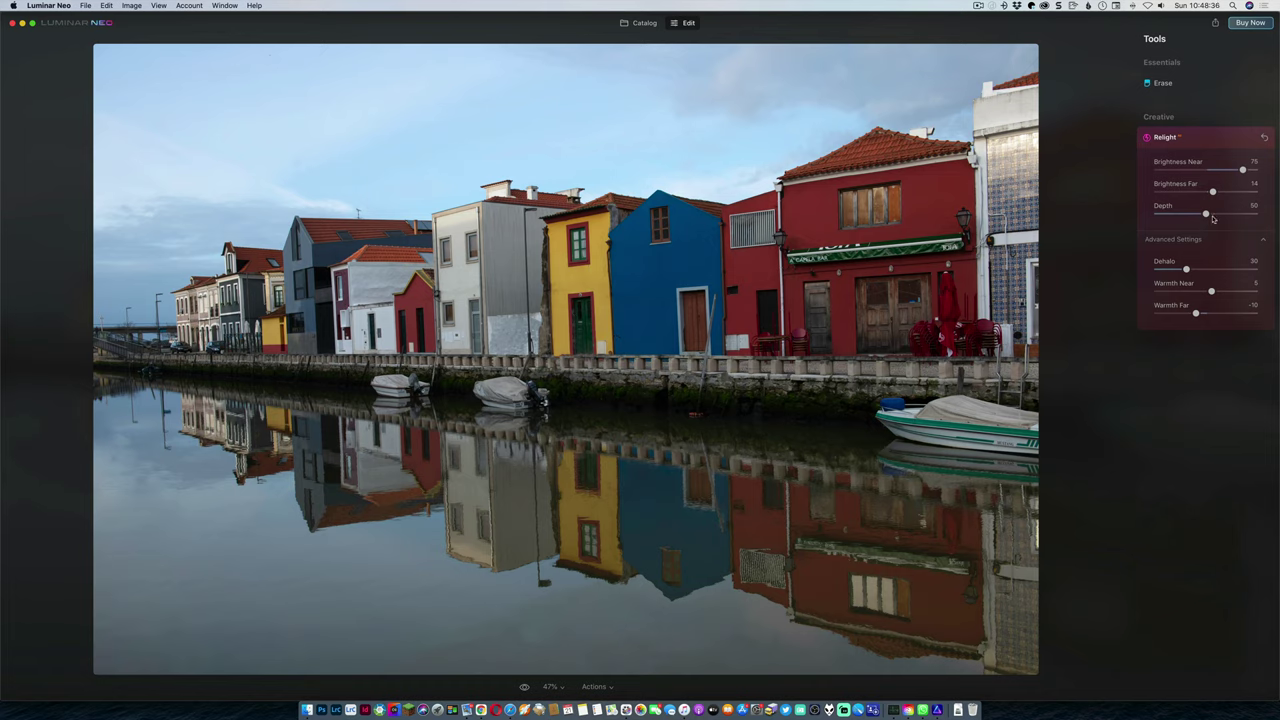
mouse_move(1206, 214)
left_mouse_down()
mouse_move(1164, 216)
mouse_move(1205, 217)
left_mouse_up()
Open the close-up portrait from the catalog for editing.
left_click(640, 22)
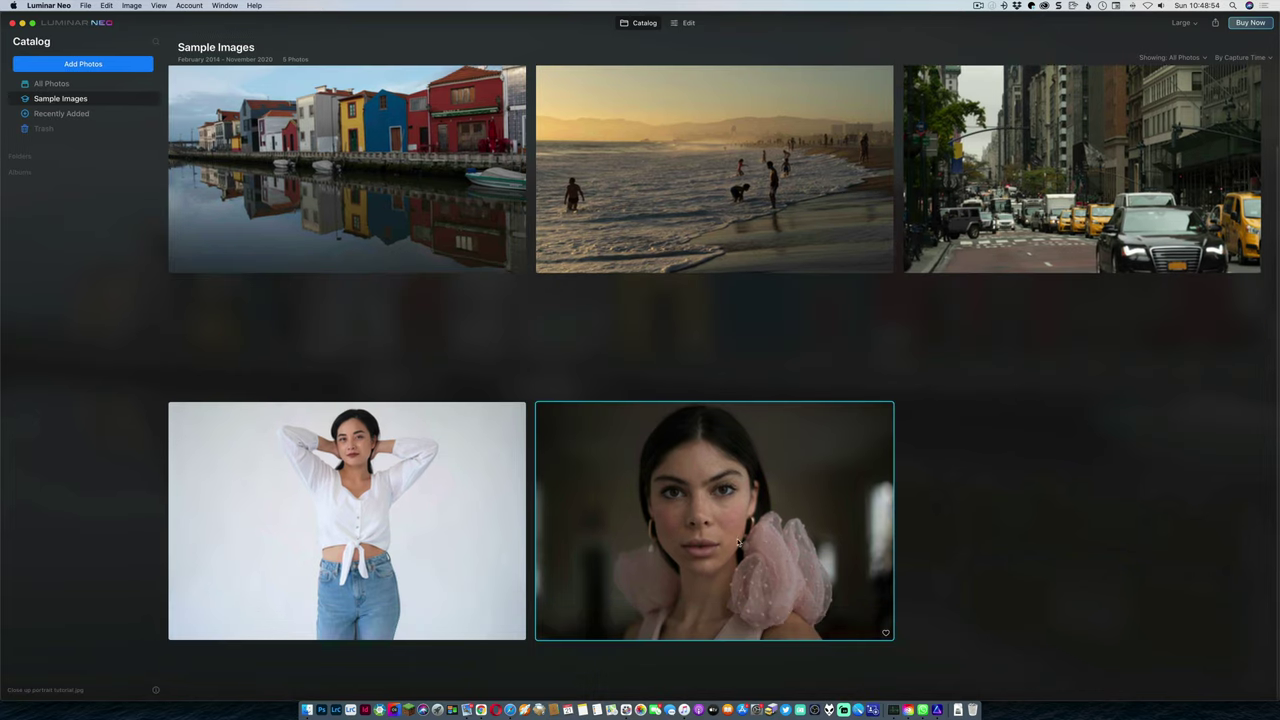
double_click(743, 540)
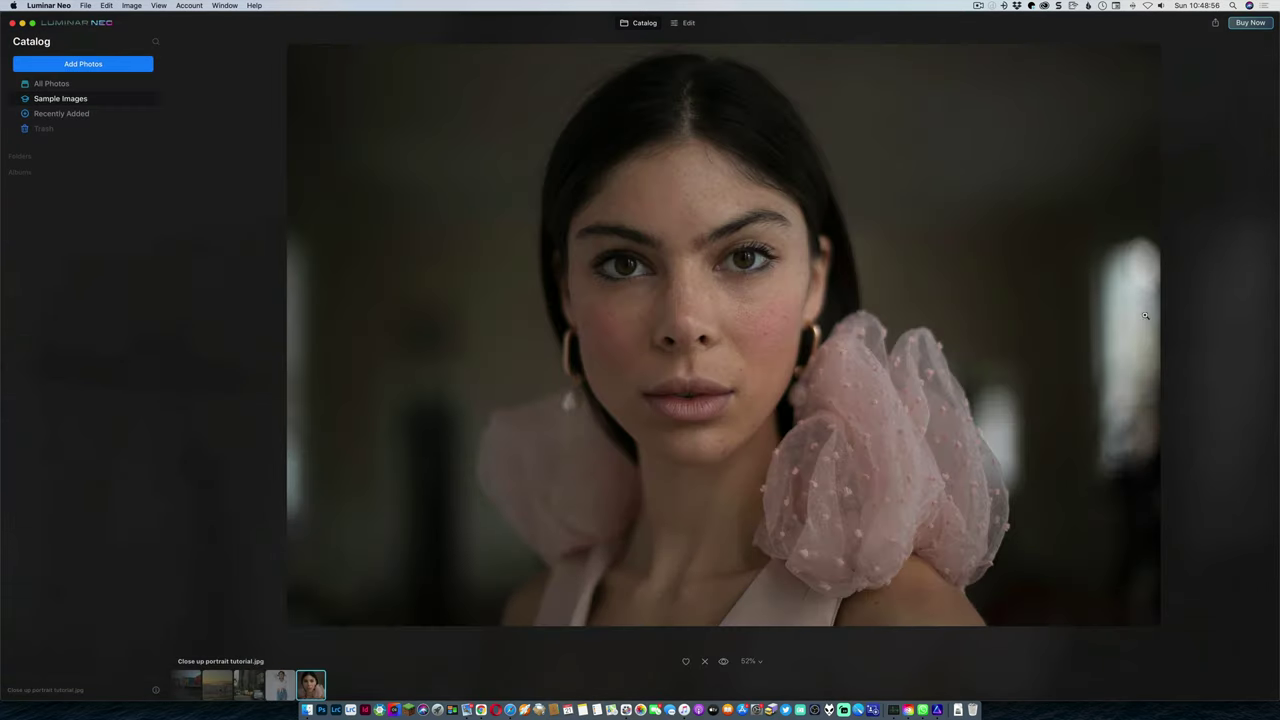
left_click(689, 23)
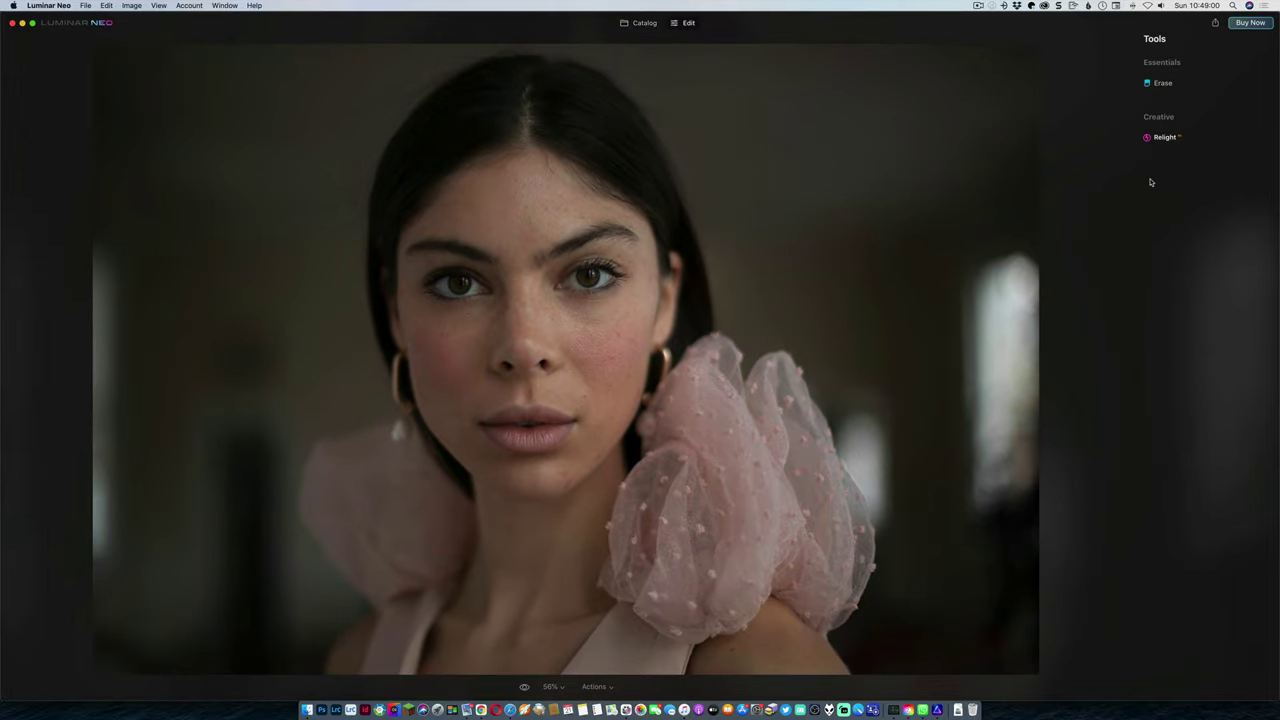
Relight the portrait with Brightness Far -67, Depth 31 and Brightness Near 51.
left_click(1165, 139)
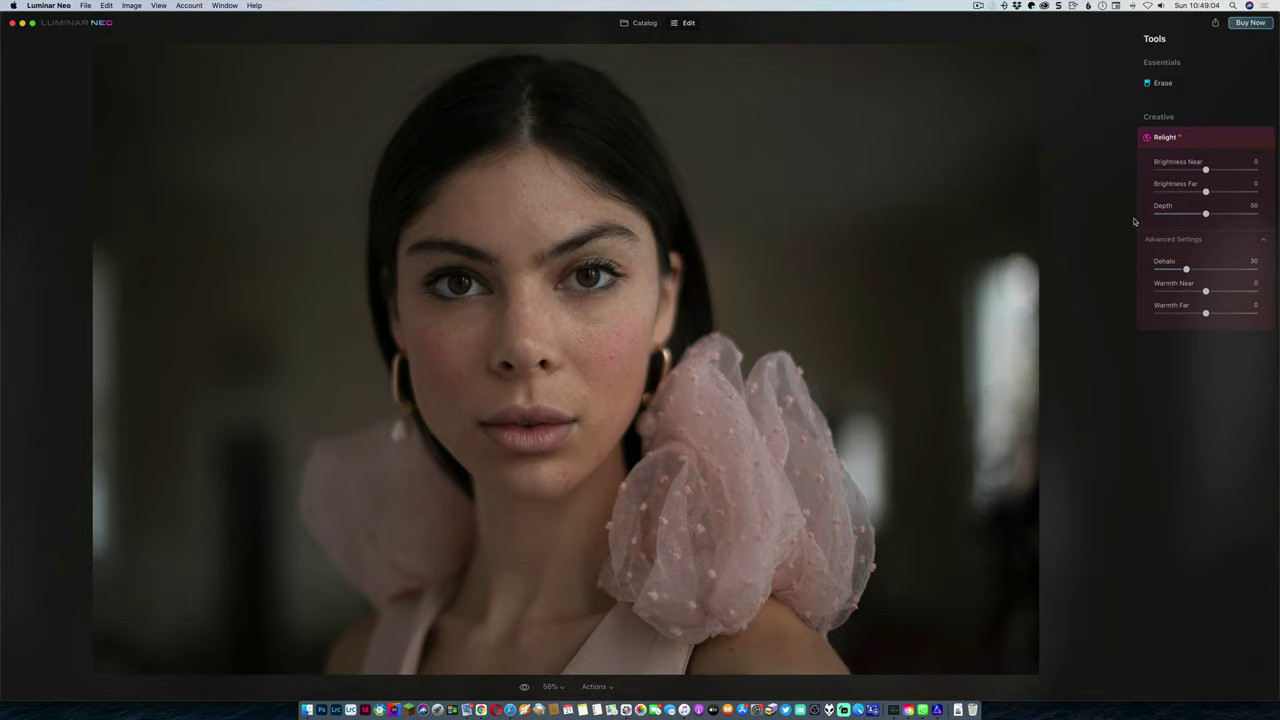
left_click_drag(1205, 191, 1199, 192)
left_click_drag(1181, 191, 1173, 191)
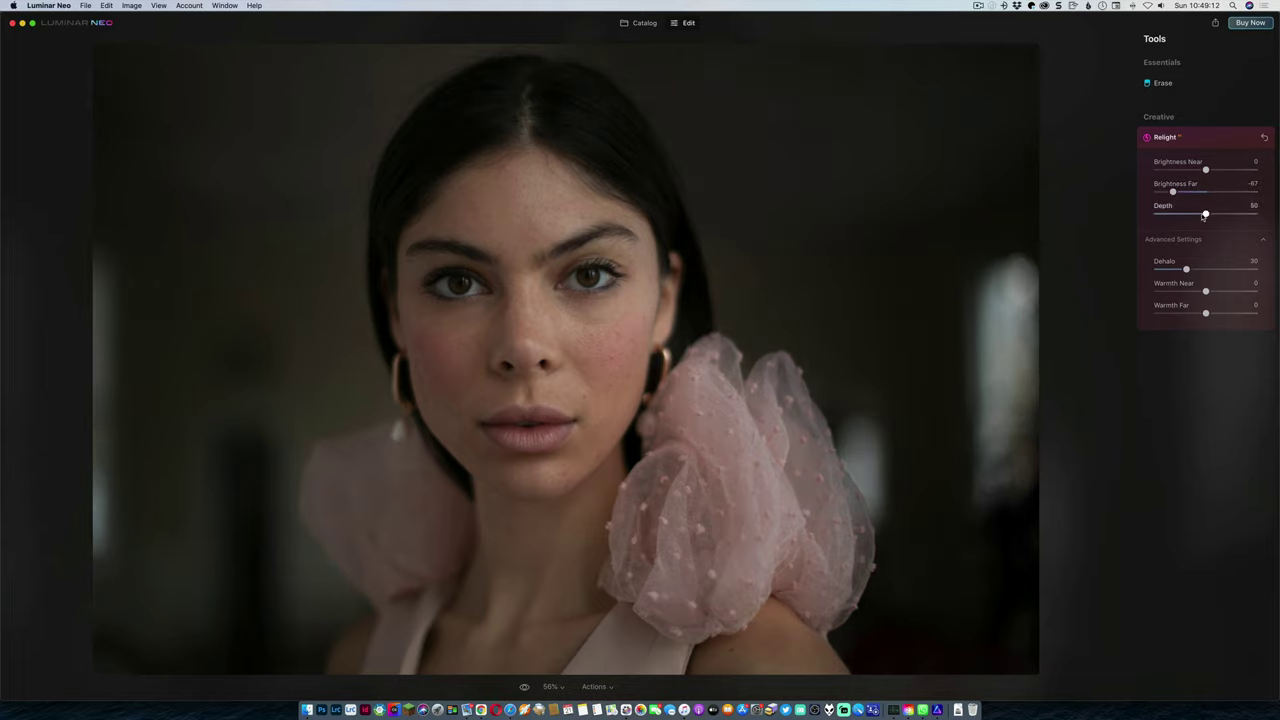
left_click_drag(1205, 214, 1188, 214)
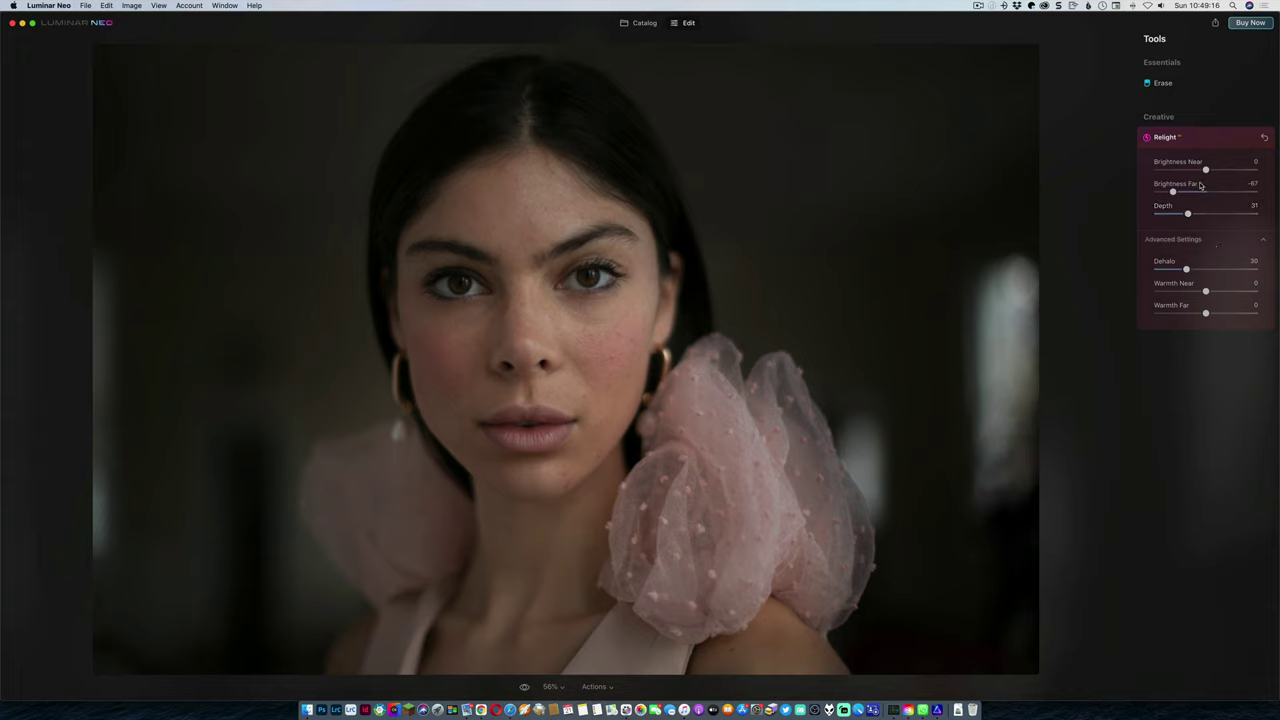
left_click_drag(1205, 169, 1224, 170)
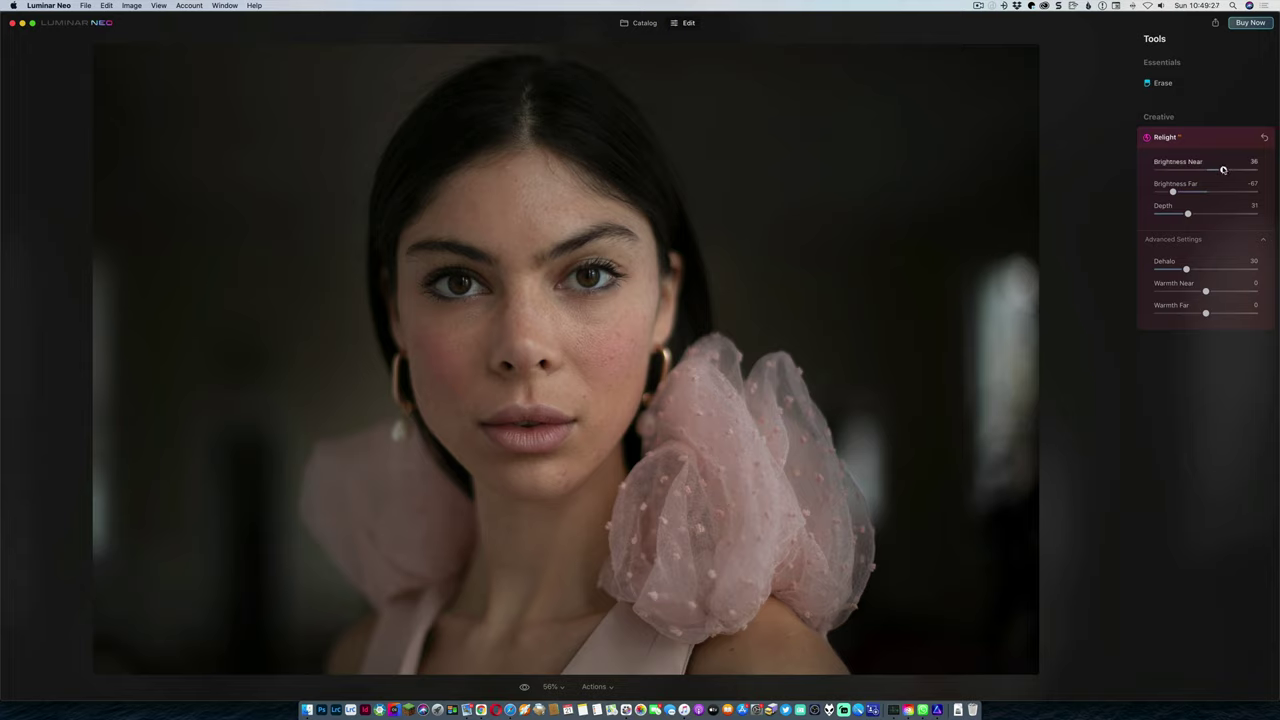
left_click_drag(1223, 170, 1231, 170)
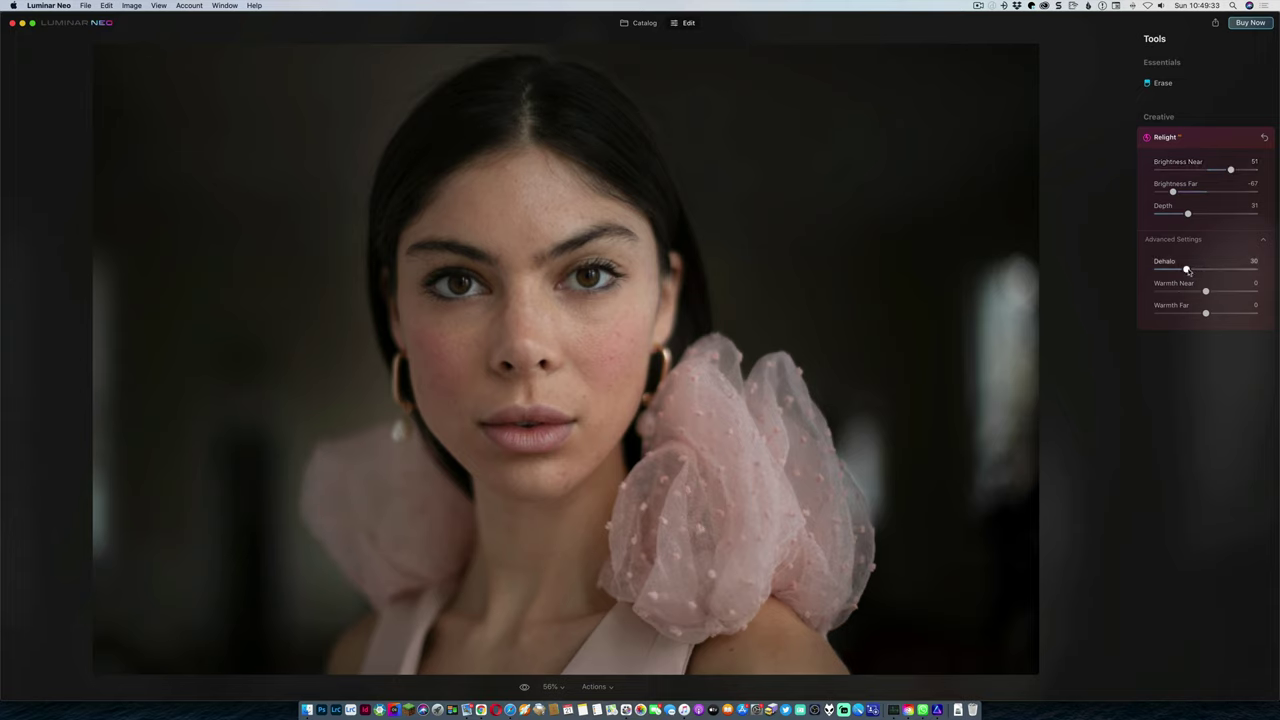
Set Relight Dehalo to 66 and Warmth Far to -33, compare with the original, then return to Sample Images.
left_click_drag(1188, 270, 1225, 277)
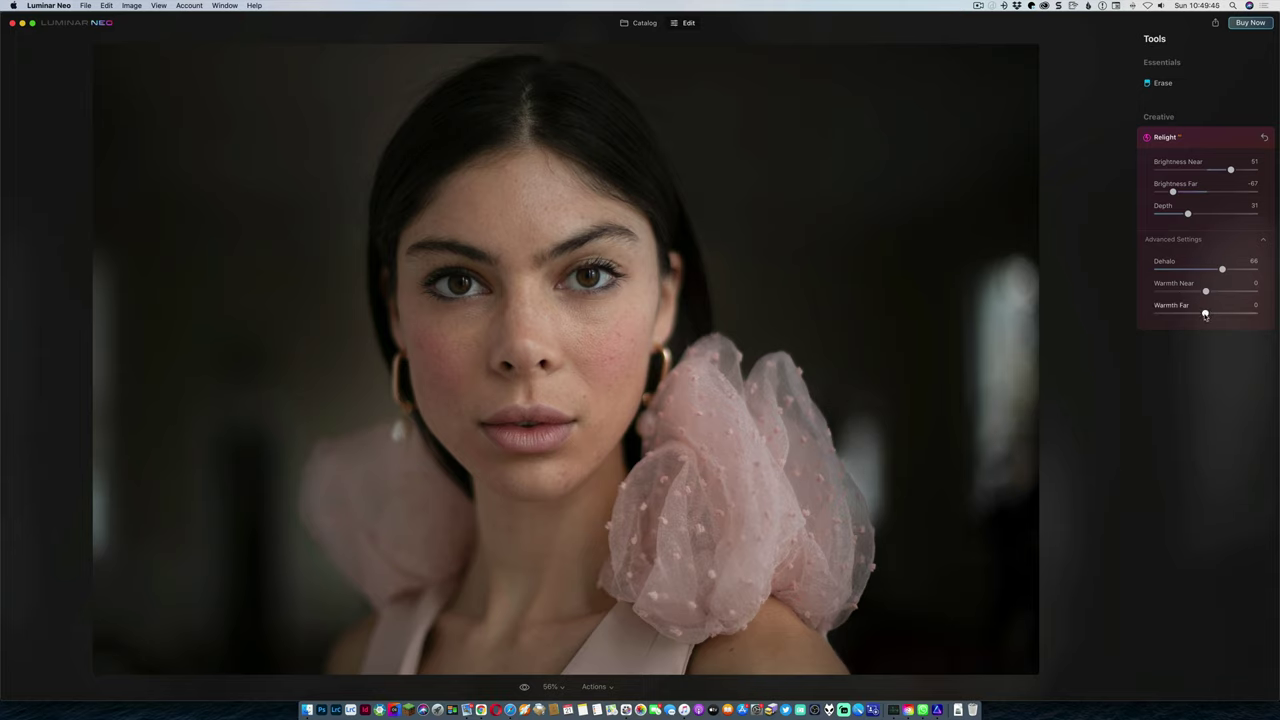
mouse_move(1206, 314)
left_mouse_down()
mouse_move(1172, 316)
mouse_move(1208, 290)
left_mouse_up()
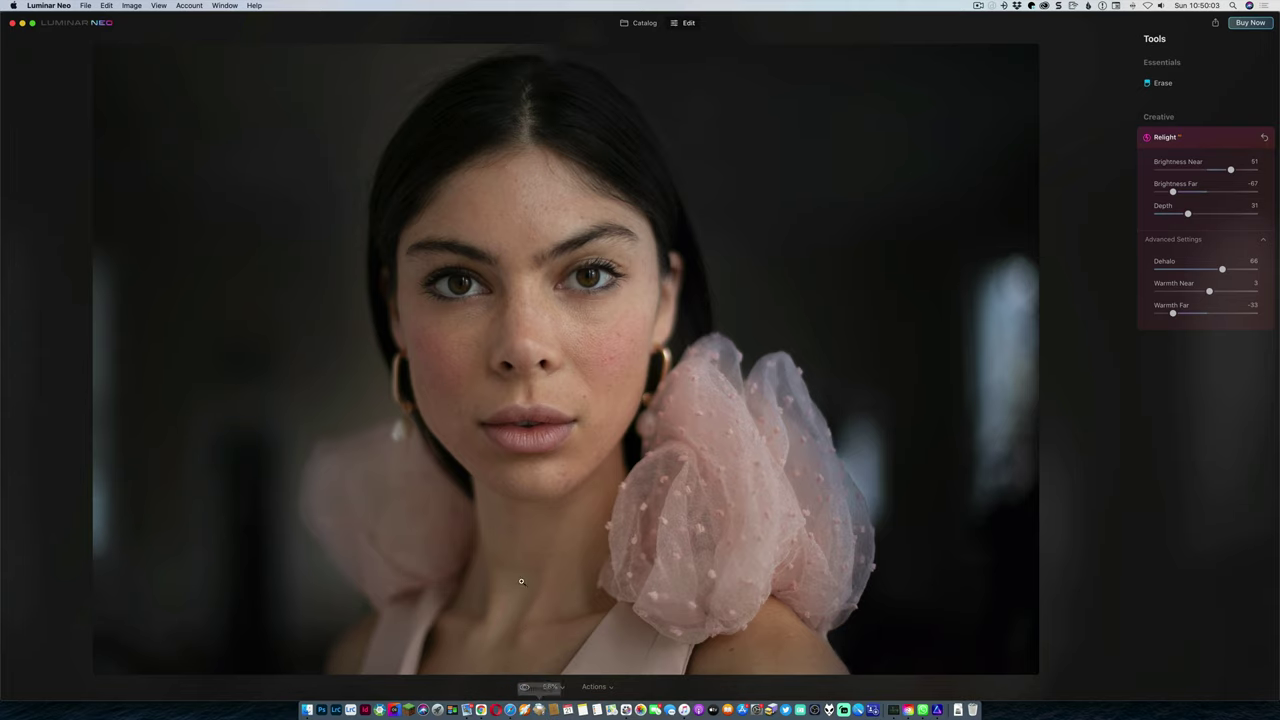
left_click(522, 688)
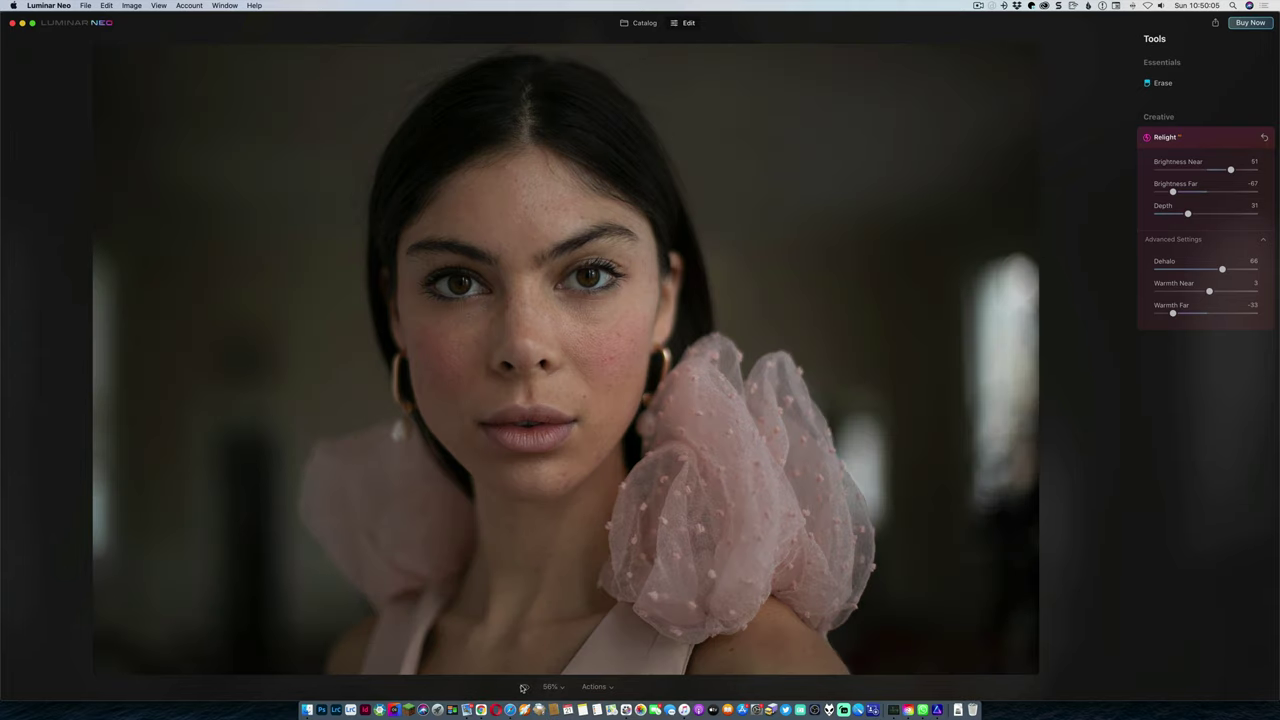
left_click(522, 688)
left_click(523, 688)
left_click(524, 688)
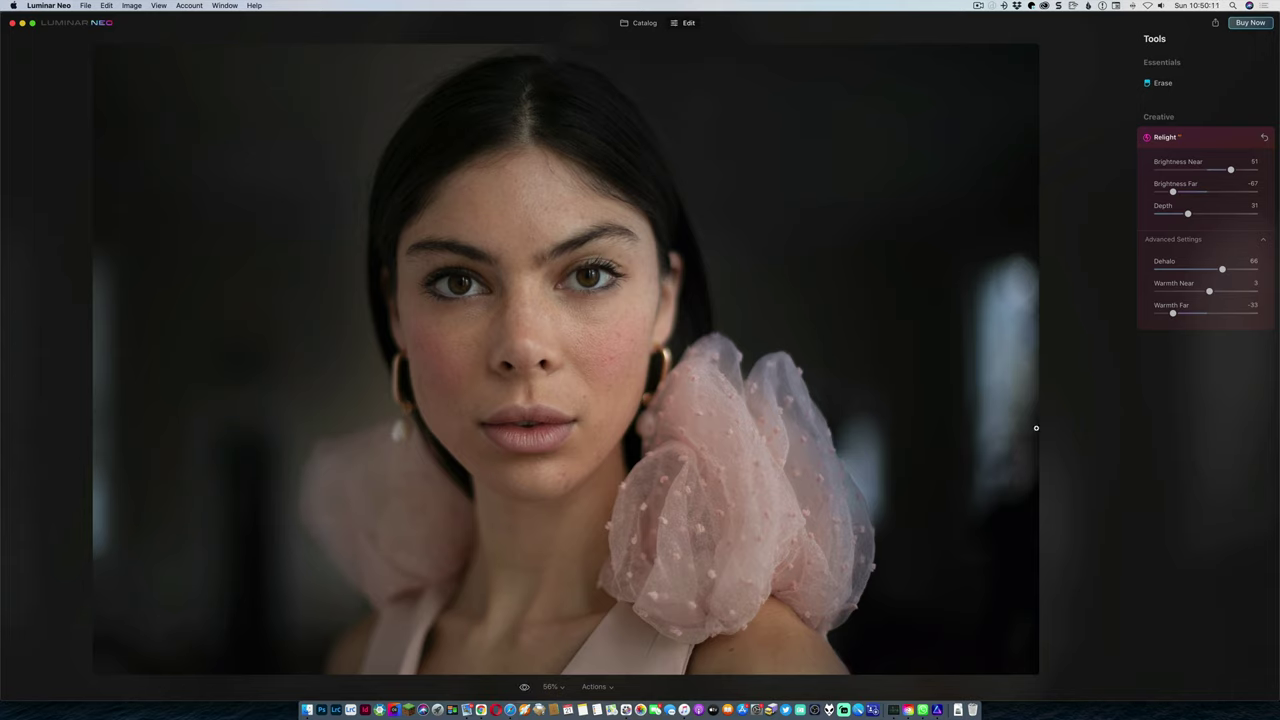
left_click(637, 23)
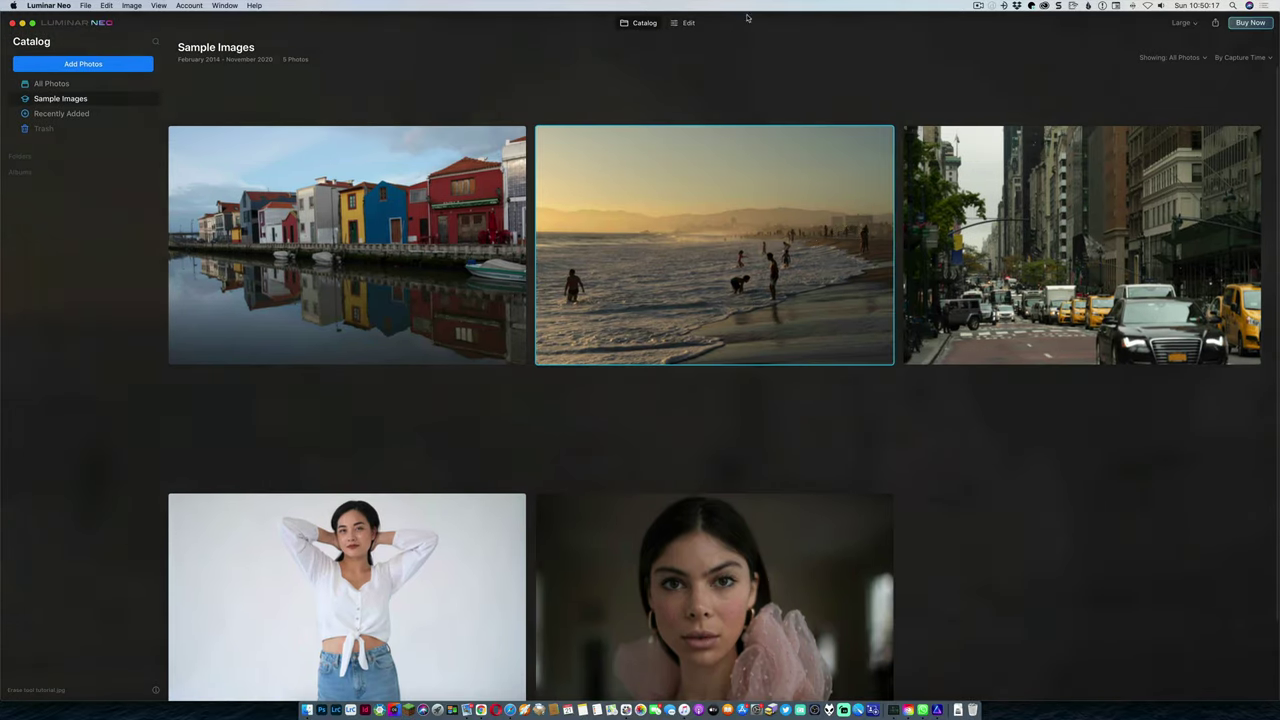
Erase the wading man on the left of the beach photo using a radius-40 brush, then return to the catalog.
double_click(742, 148)
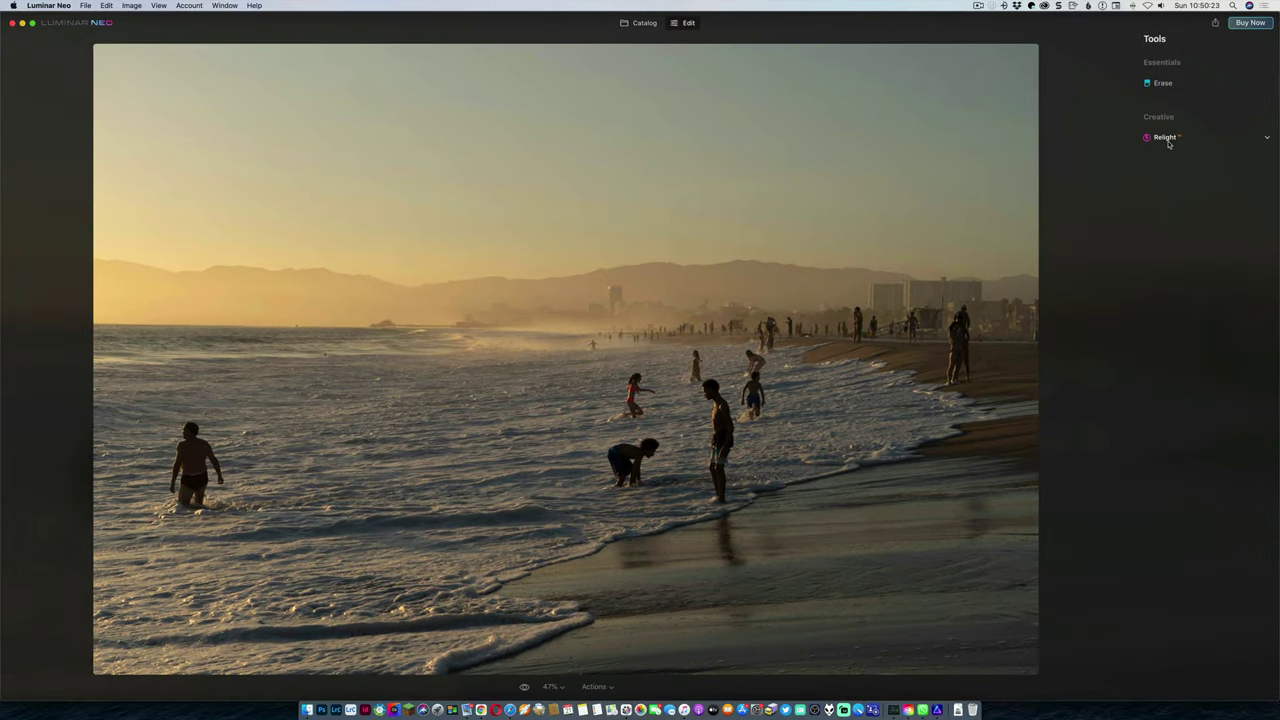
left_click(1162, 83)
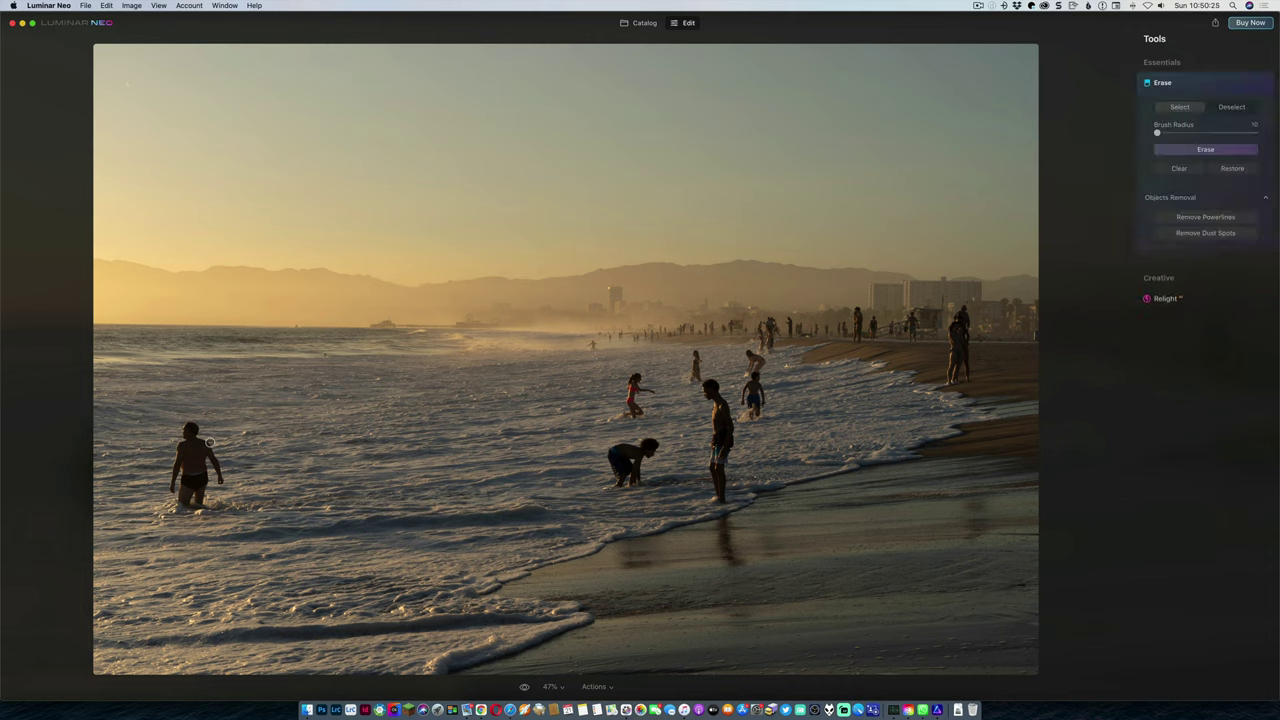
key("bracketright")
key("bracketright")
key("bracketright")
mouse_move(195, 431)
left_mouse_down()
mouse_move(179, 504)
mouse_move(170, 453)
mouse_move(175, 494)
mouse_move(193, 506)
mouse_move(213, 483)
mouse_move(197, 436)
mouse_move(218, 487)
mouse_move(200, 439)
mouse_move(190, 500)
left_mouse_up()
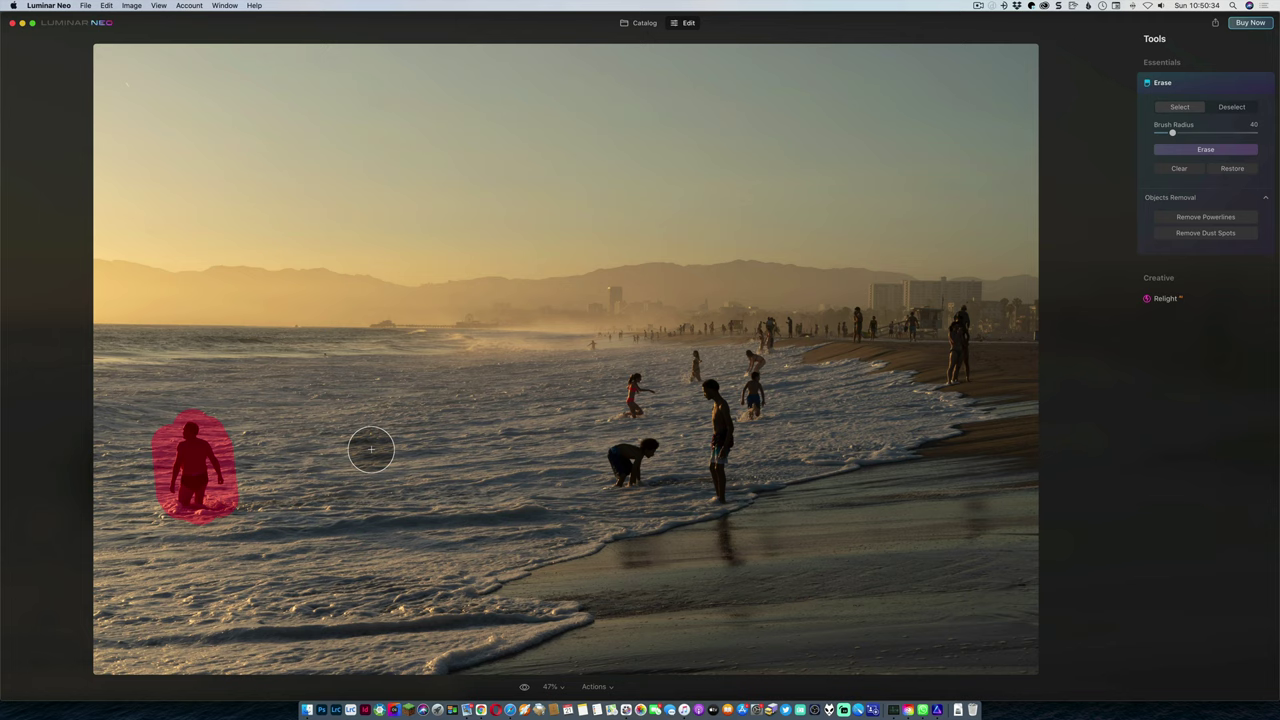
left_click(1201, 149)
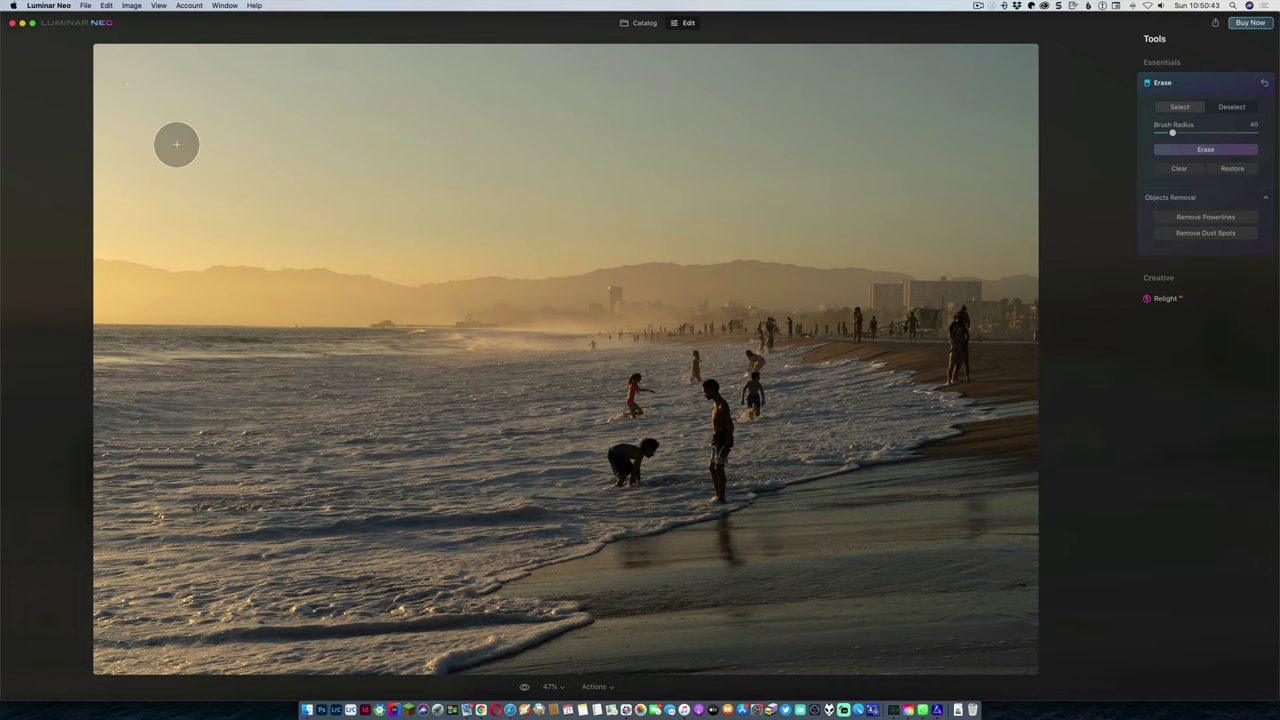
left_click(637, 24)
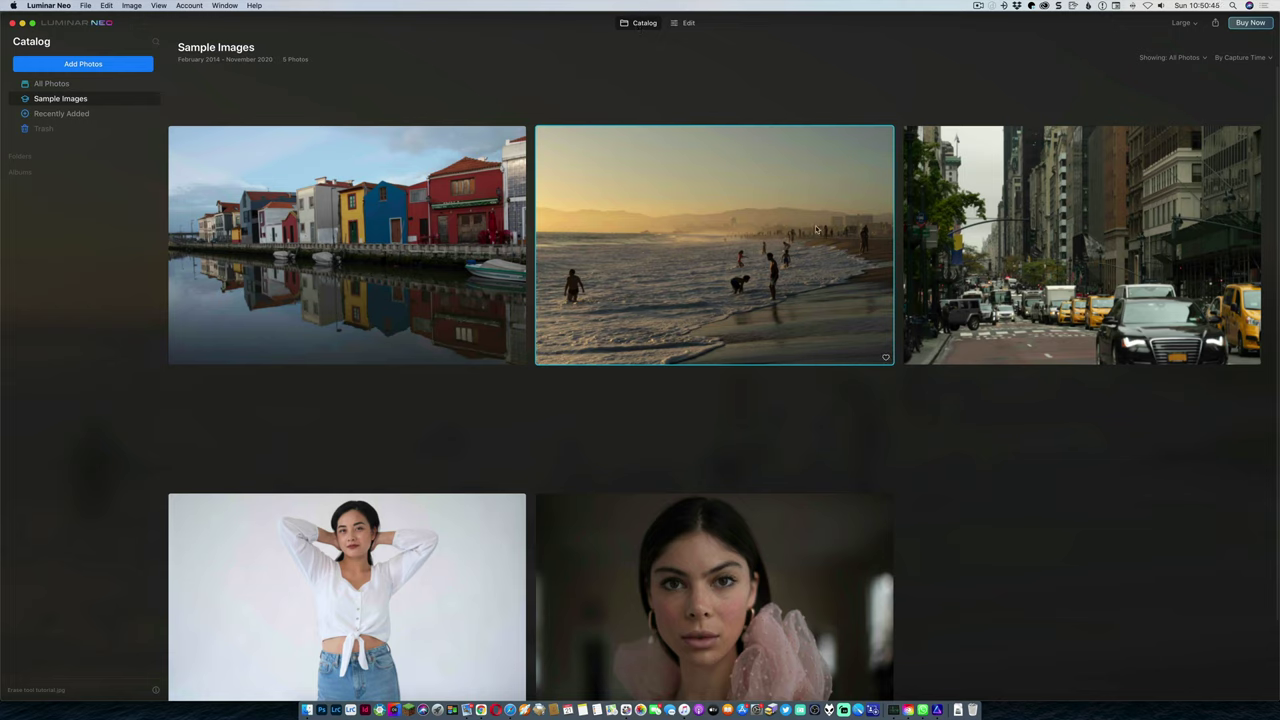
Open the New York street photo in Edit and apply Remove Powerlines.
left_click(1033, 237)
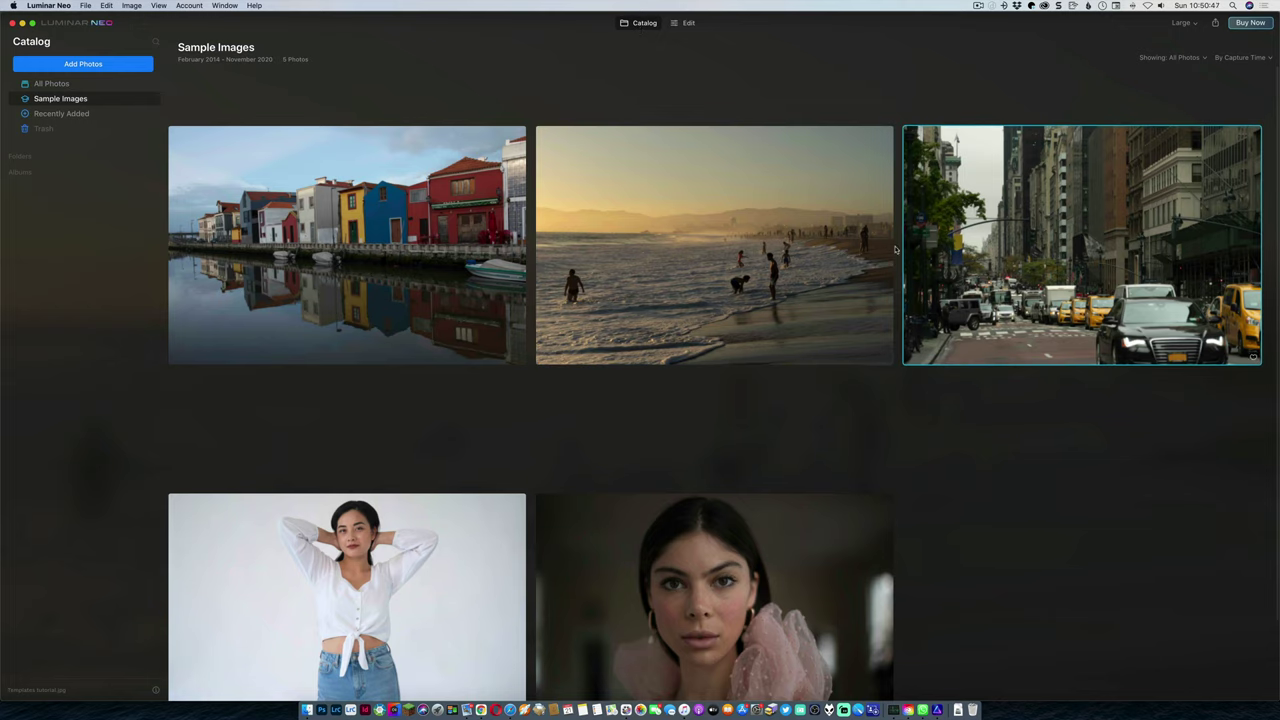
double_click(1025, 250)
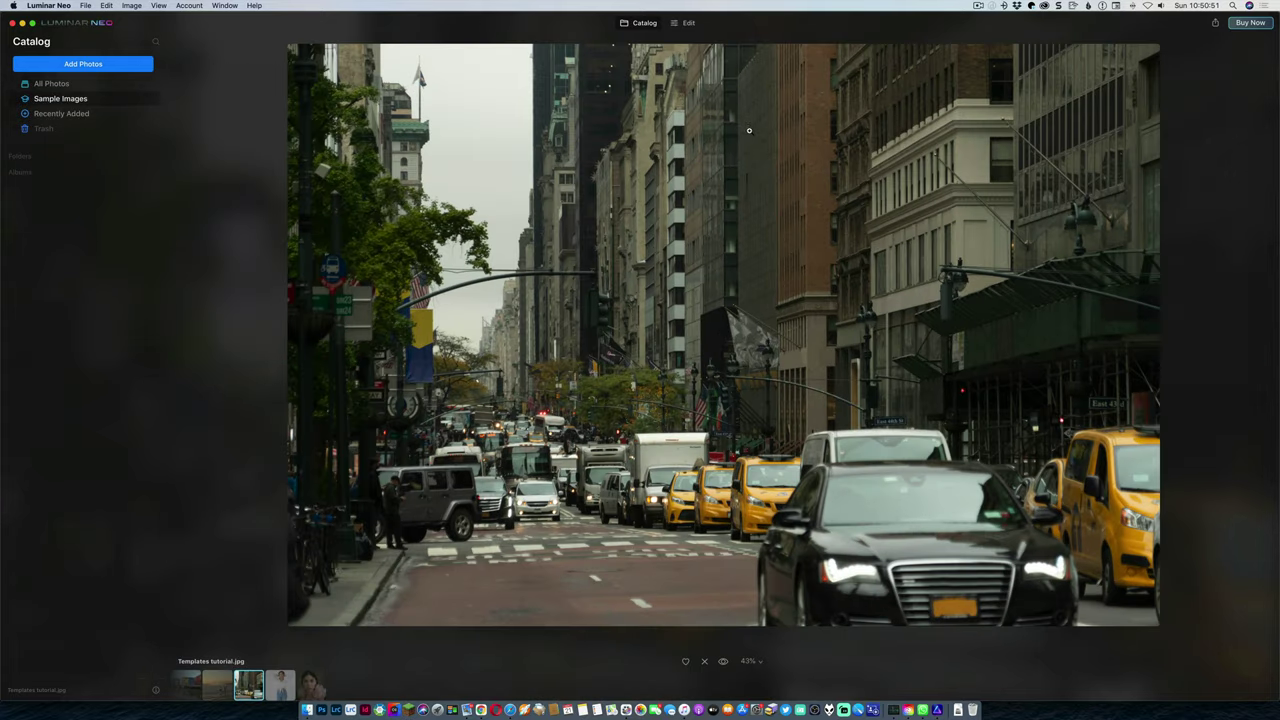
left_click(688, 22)
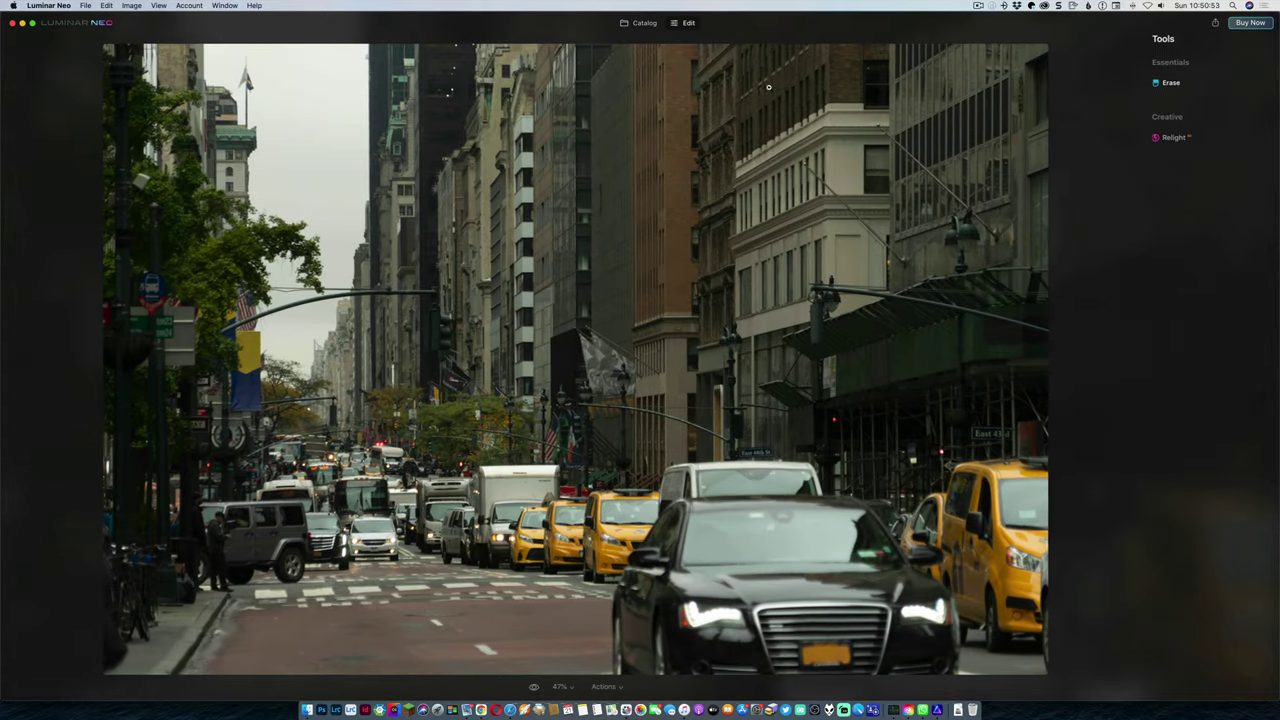
left_click(1164, 84)
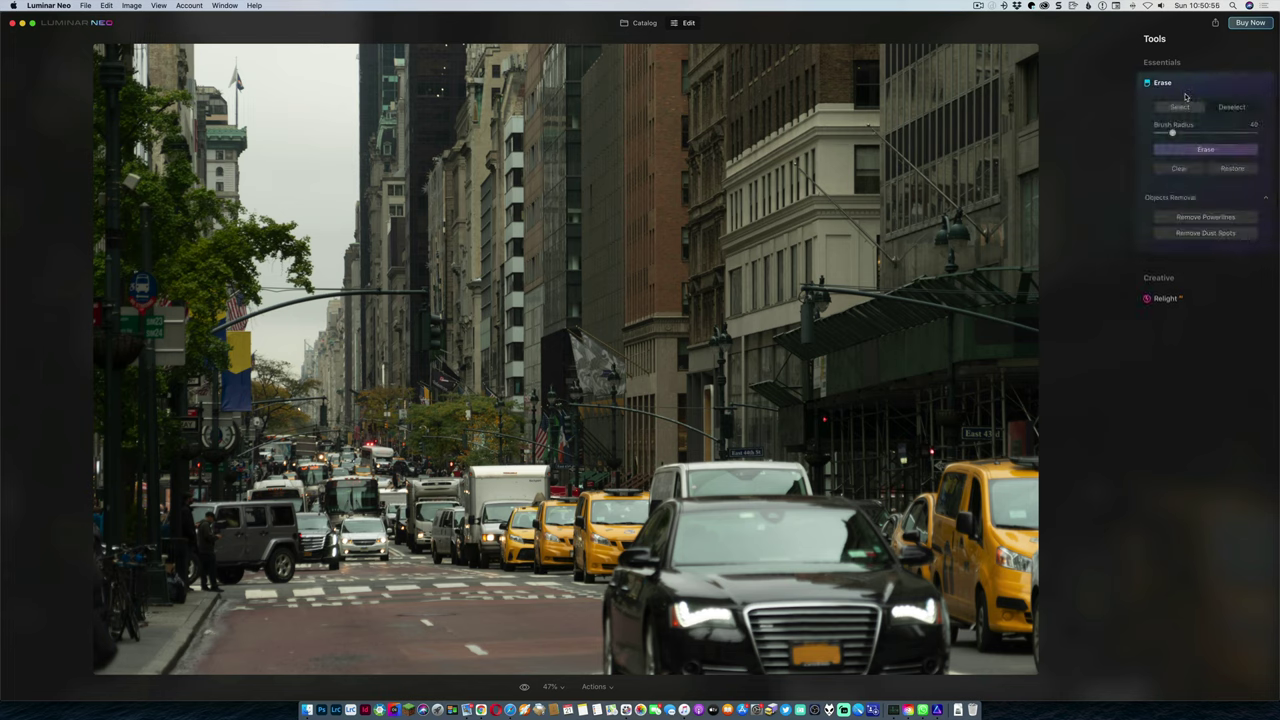
left_click(1205, 218)
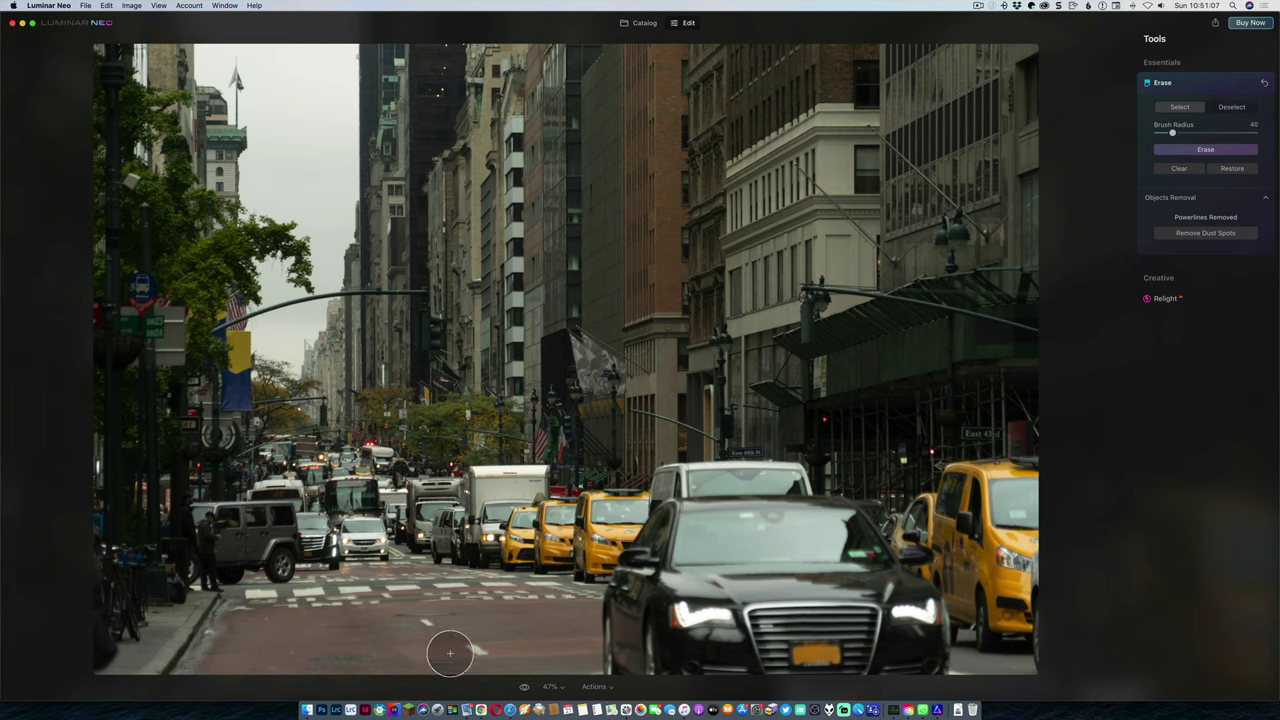
Compare the street photo with and without power lines, ending on the edited version.
left_click(524, 689)
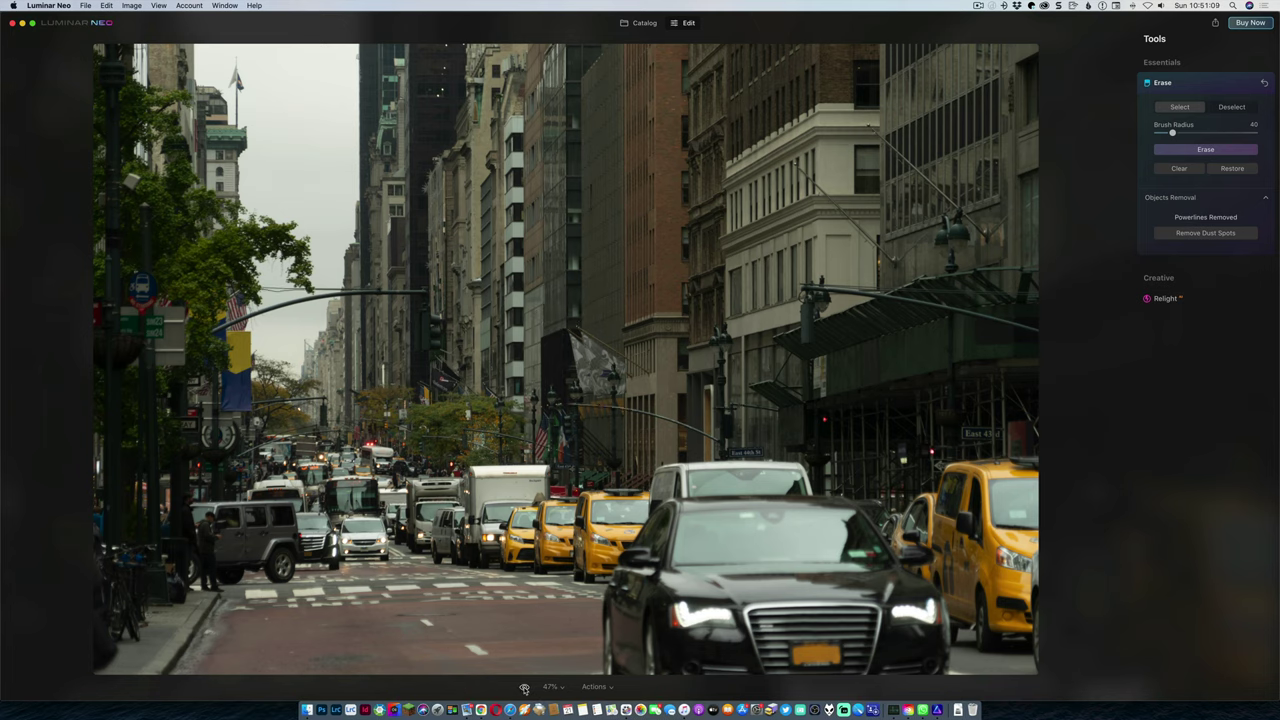
left_click(524, 689)
left_click(524, 689)
left_click(524, 689)
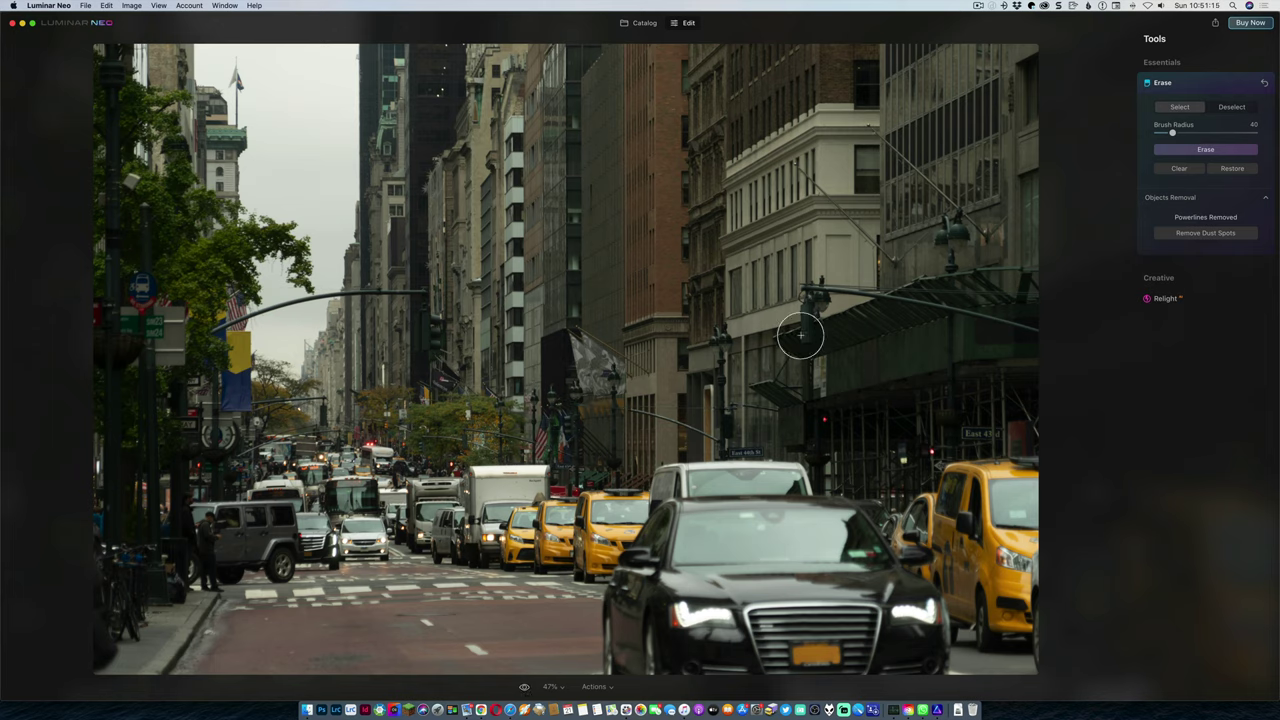